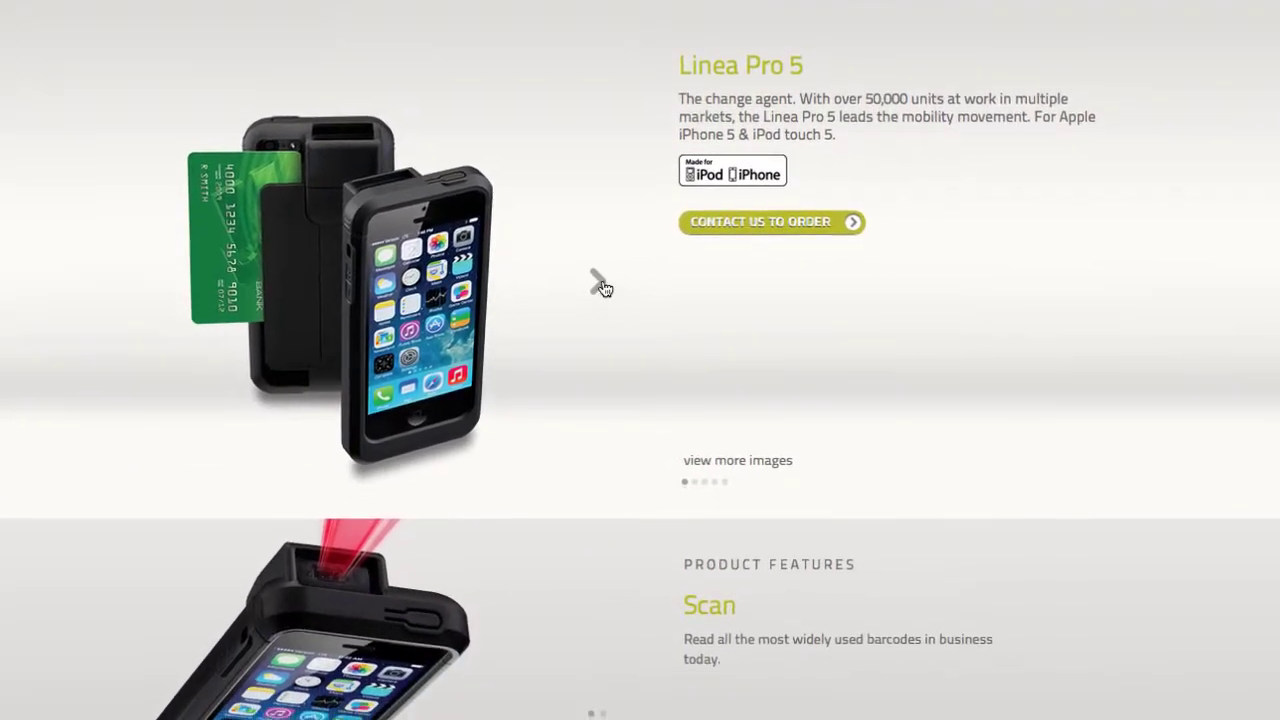
# - Page through the Linea Pro 5 images, then go to the Infinea Tab M accessories page
pyautogui.click(600, 286)
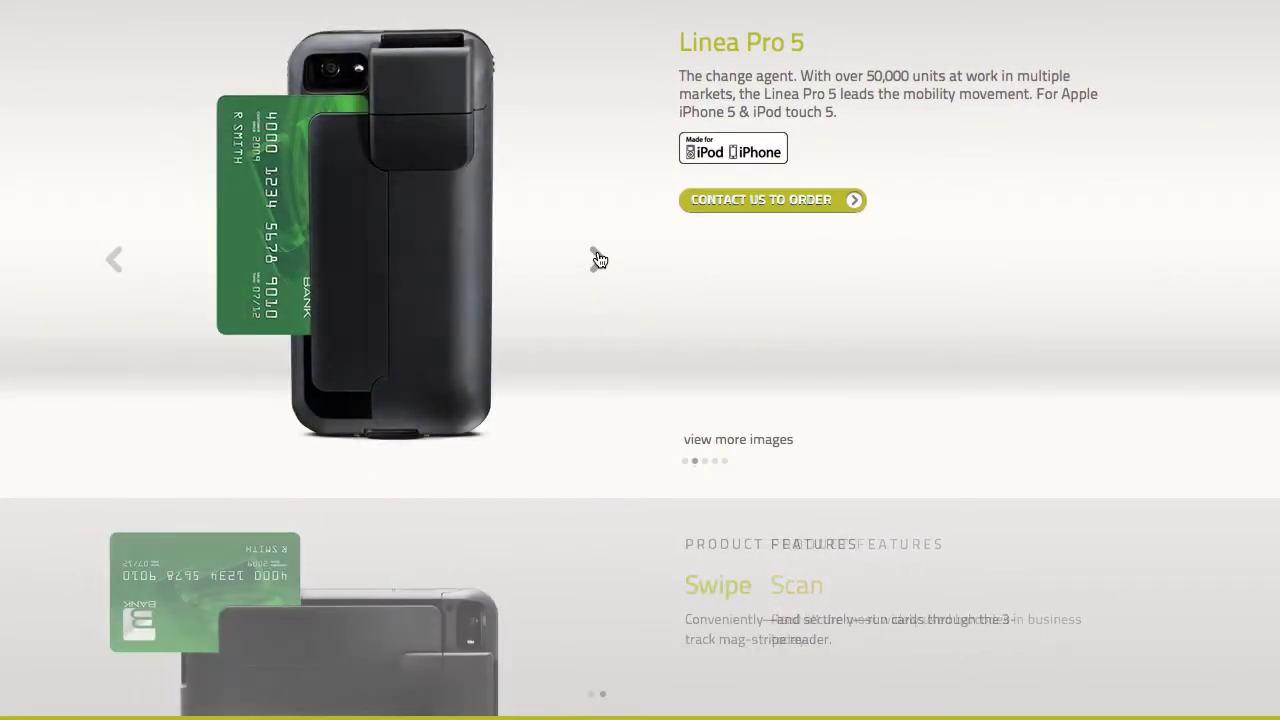
pyautogui.click(600, 260)
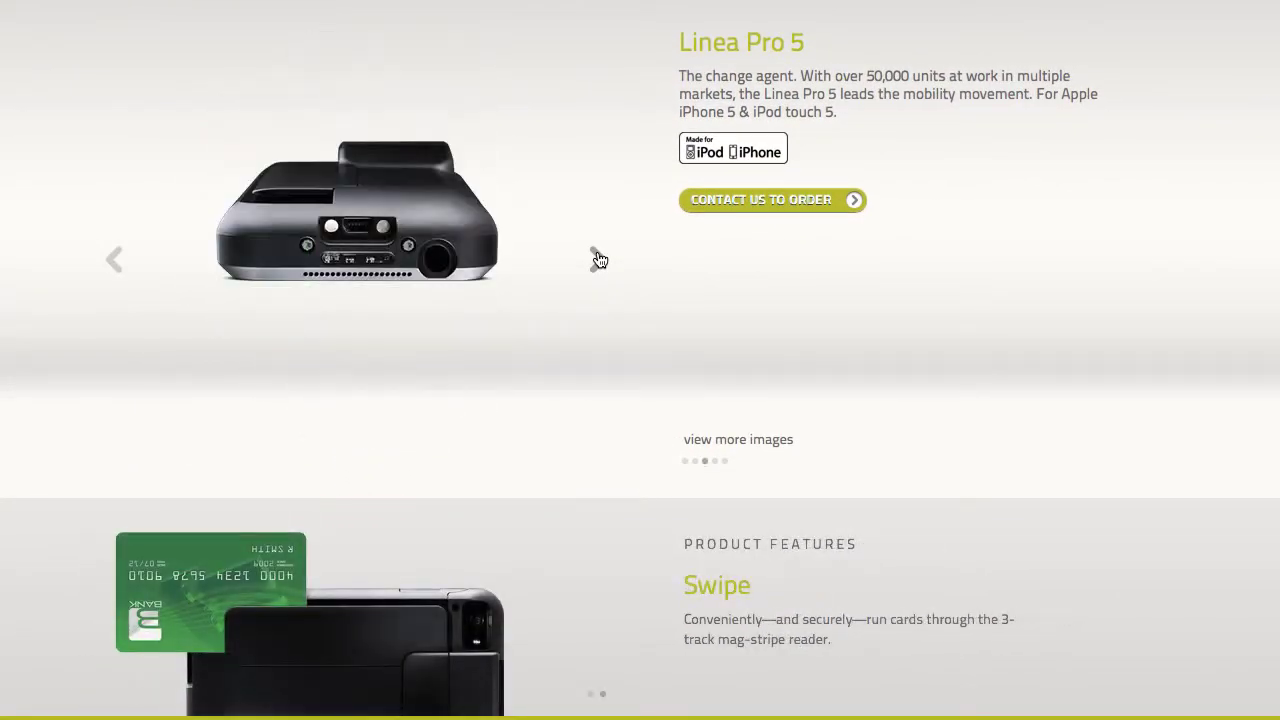
pyautogui.click(600, 260)
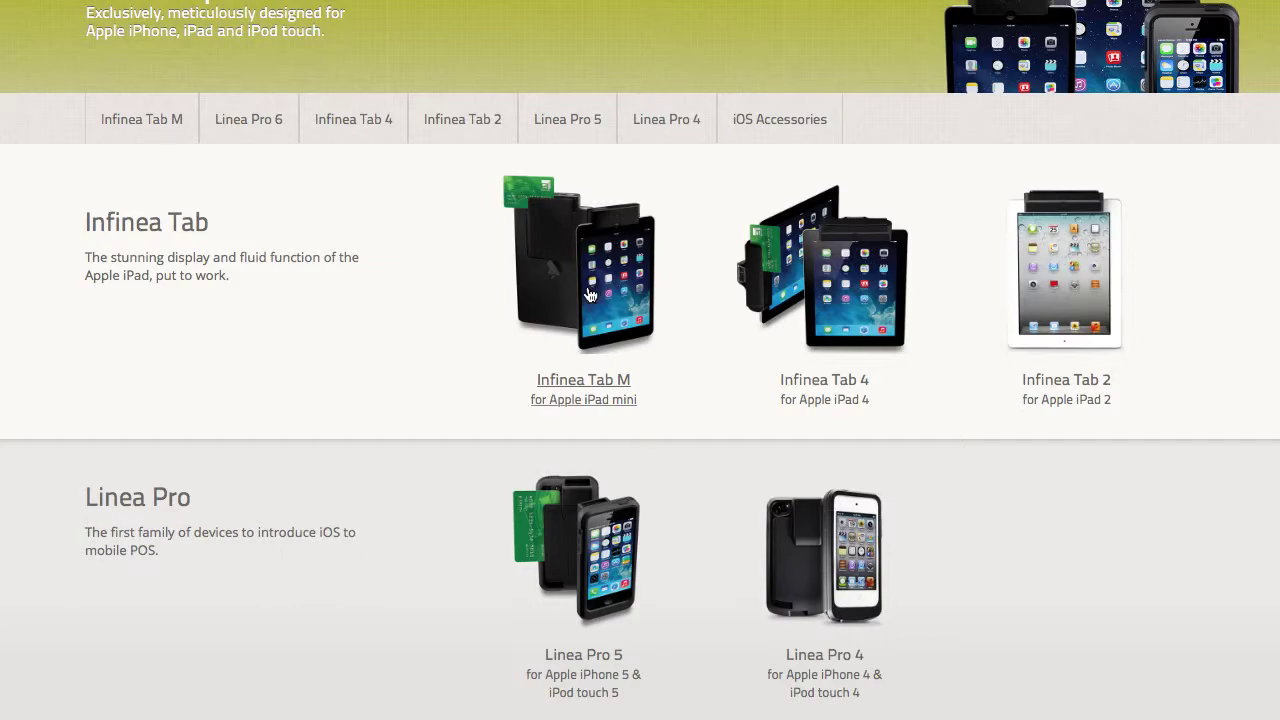
pyautogui.click(590, 290)
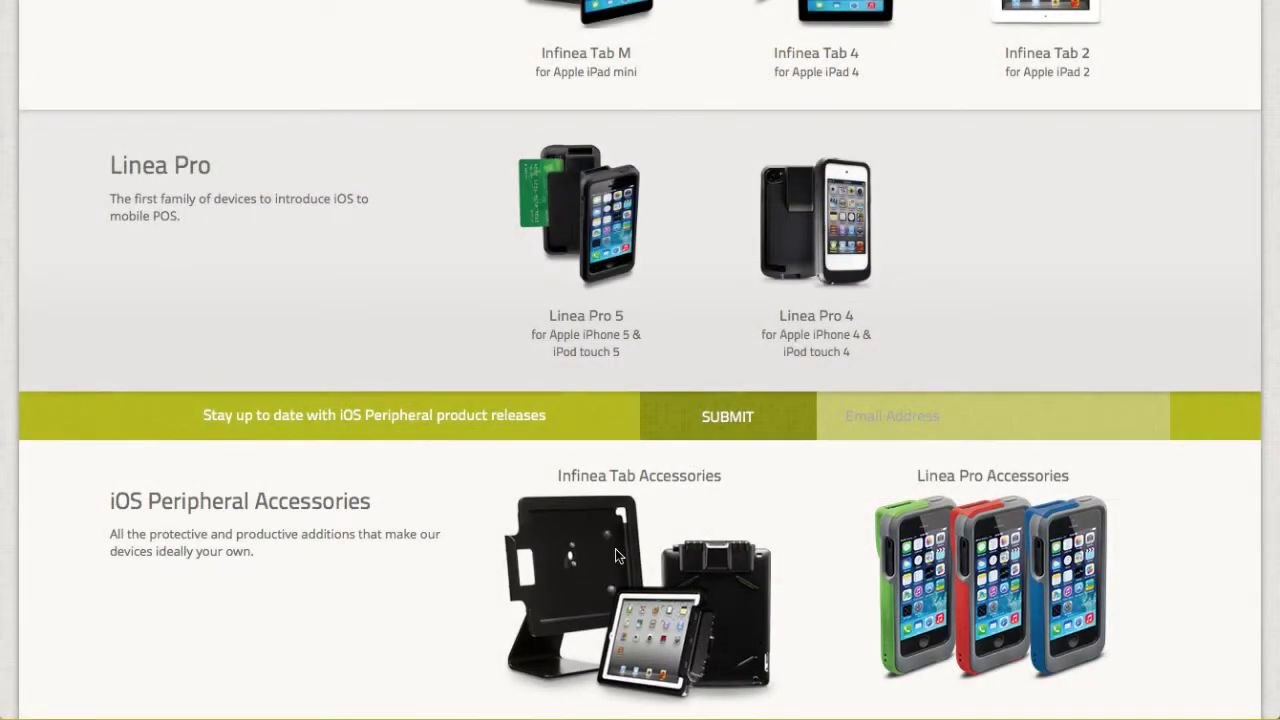
pyautogui.click(615, 548)
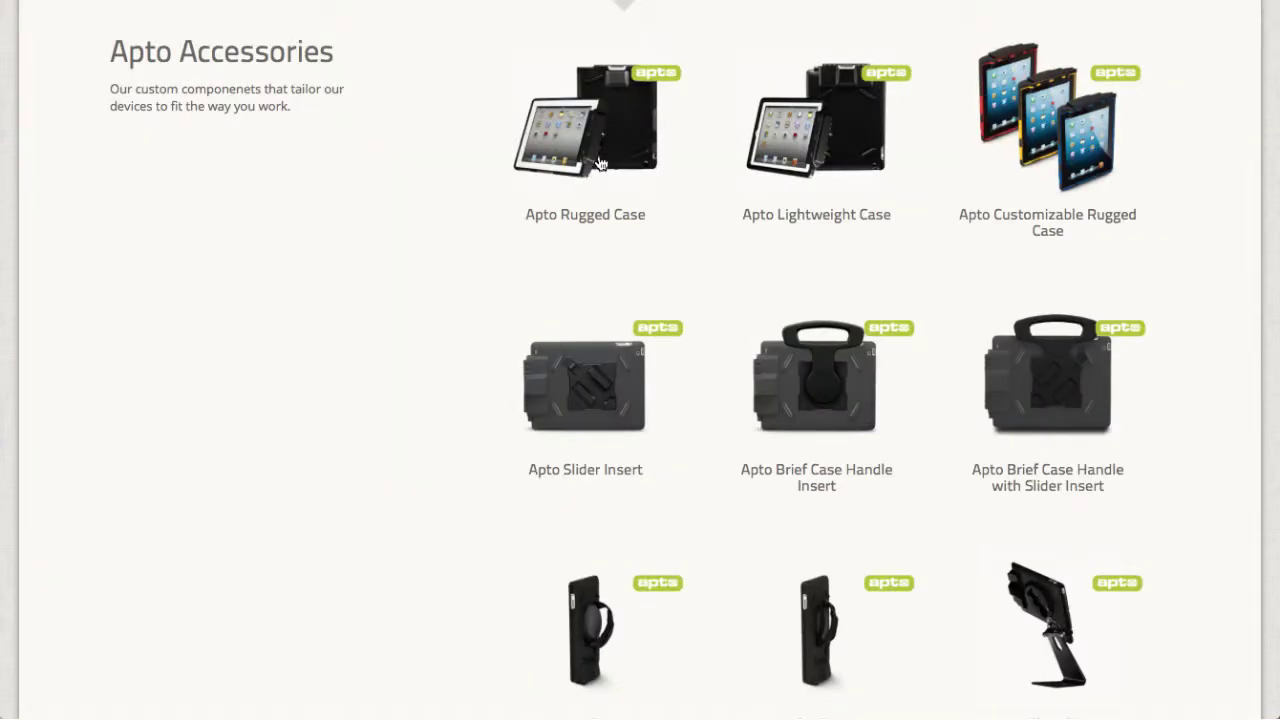
# - Open the Apto Lightweight Case product page
pyautogui.click(849, 136)
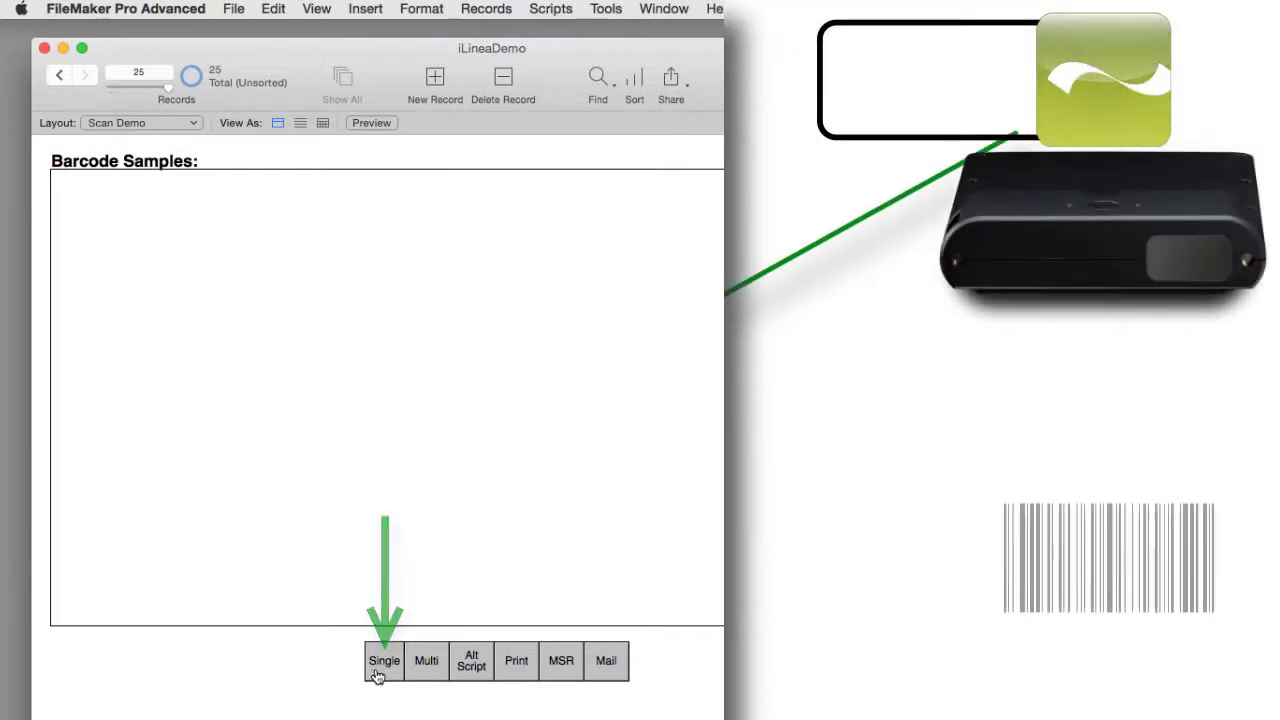
# - Scan barcode 4138860 into a new record with Single, then start a Multi scan
pyautogui.click(380, 672)
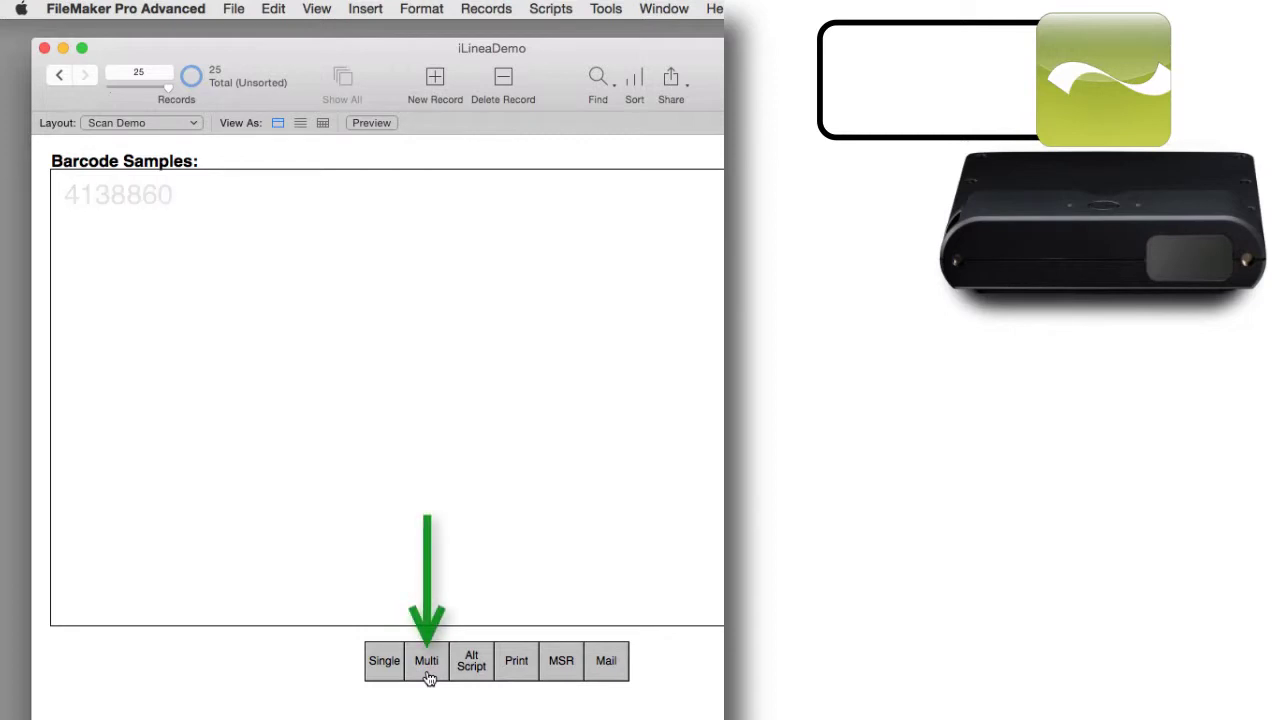
pyautogui.click(426, 662)
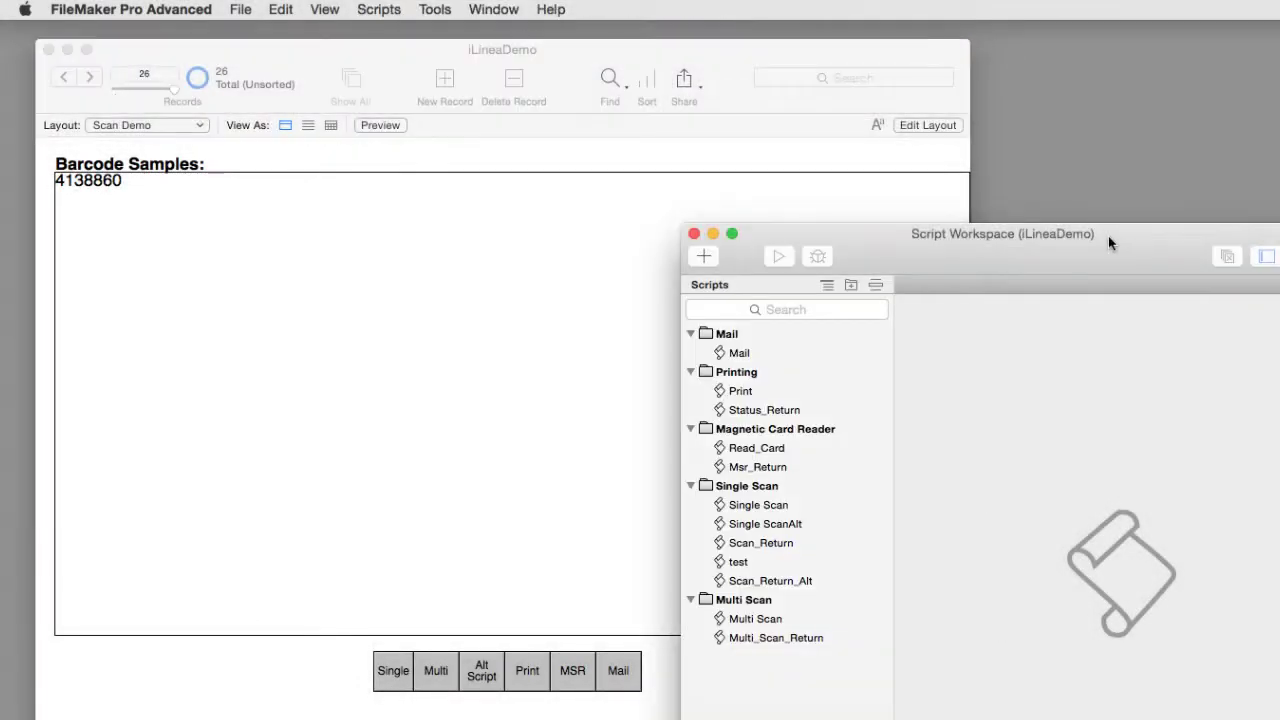
# - Show the Scan_Return script and inspect its Go to Layout (Scan Demo) and New Record steps
pyautogui.moveTo(1108, 236); pyautogui.dragTo(1091, 160)
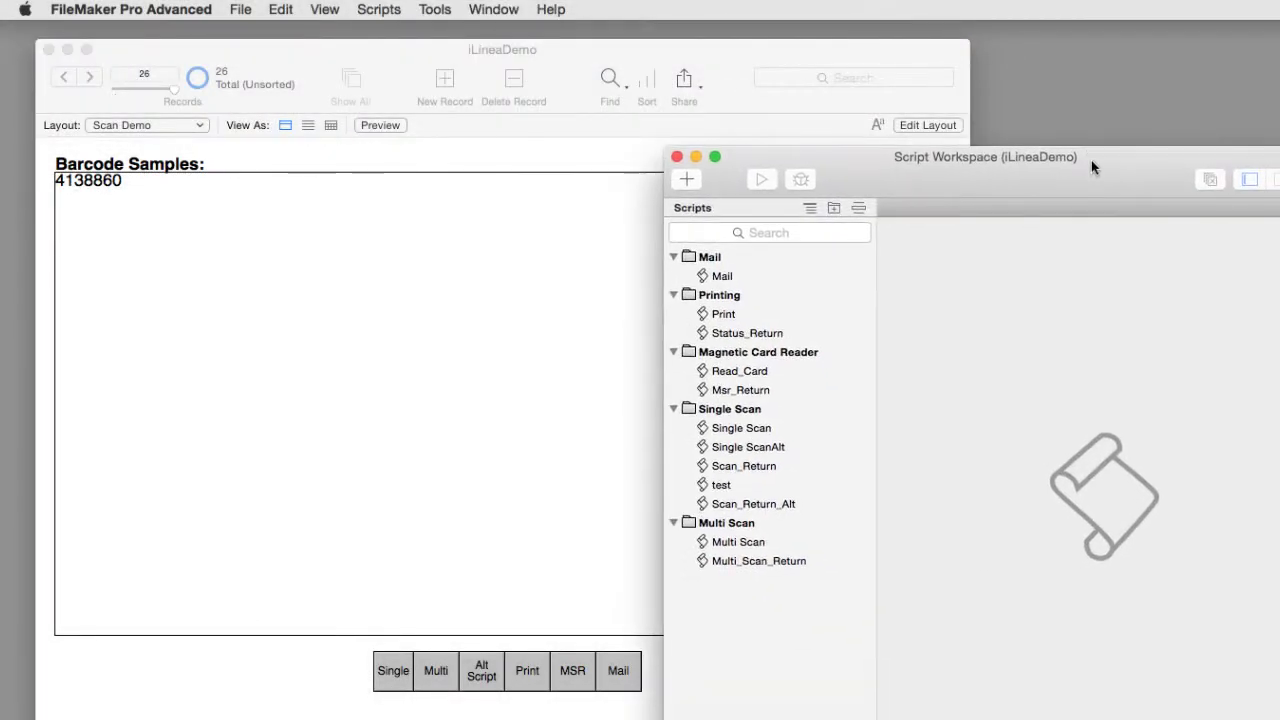
pyautogui.click(760, 466)
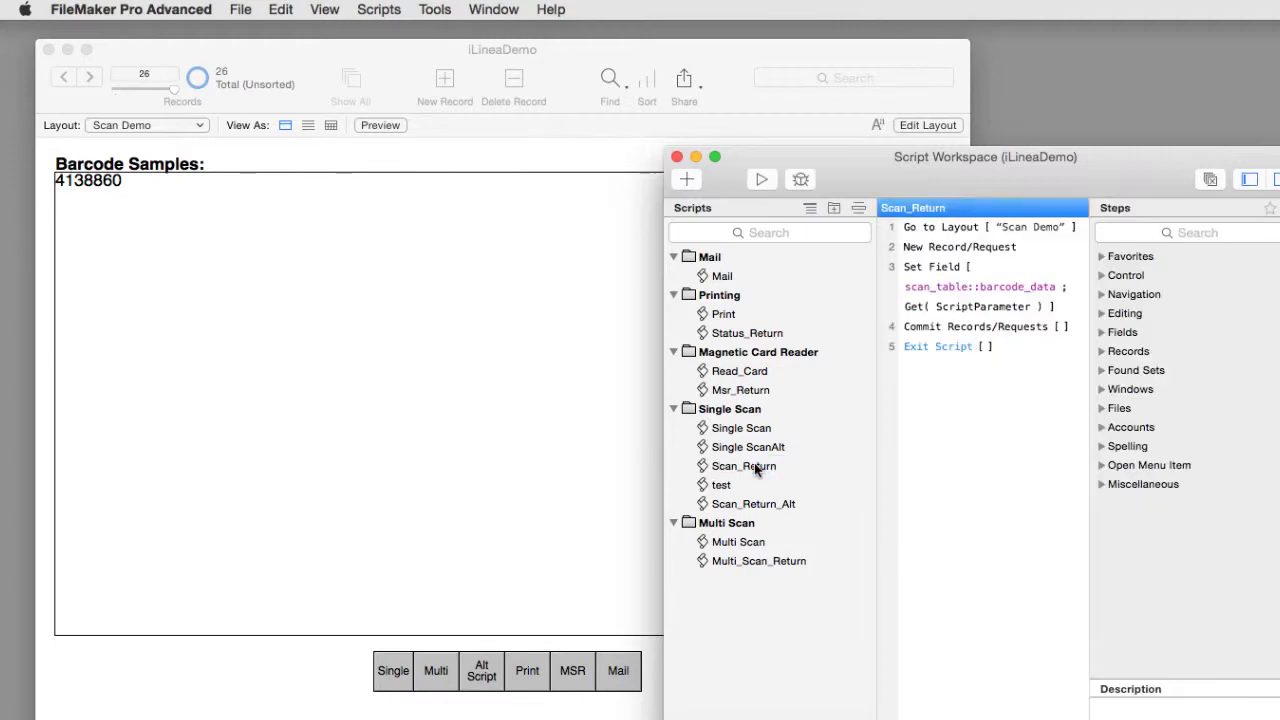
pyautogui.moveTo(1036, 161); pyautogui.dragTo(645, 125)
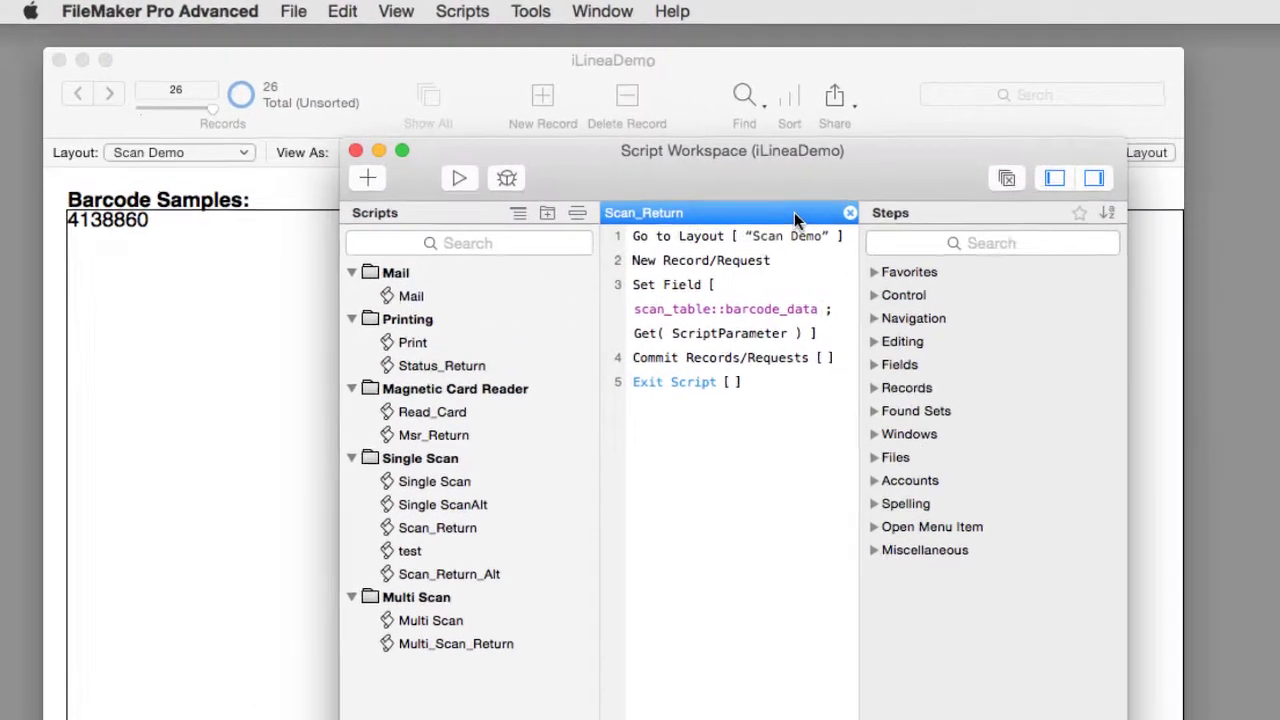
pyautogui.click(640, 192)
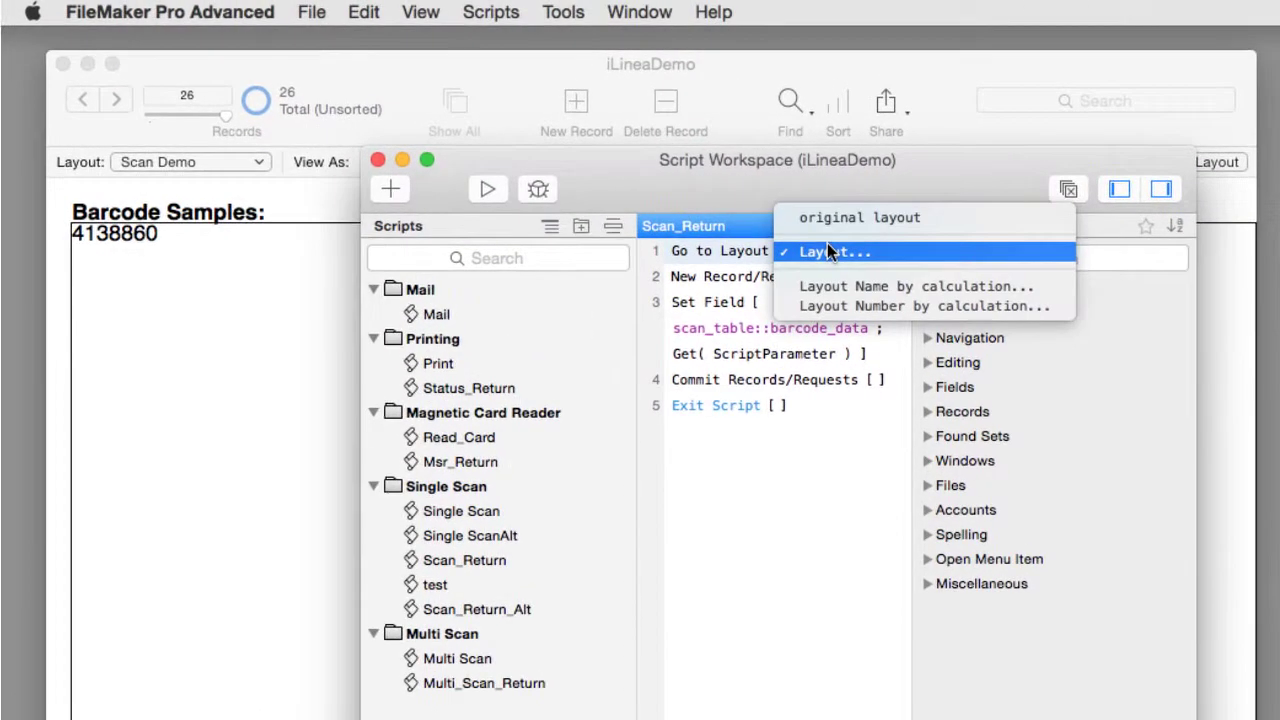
pyautogui.click(828, 250)
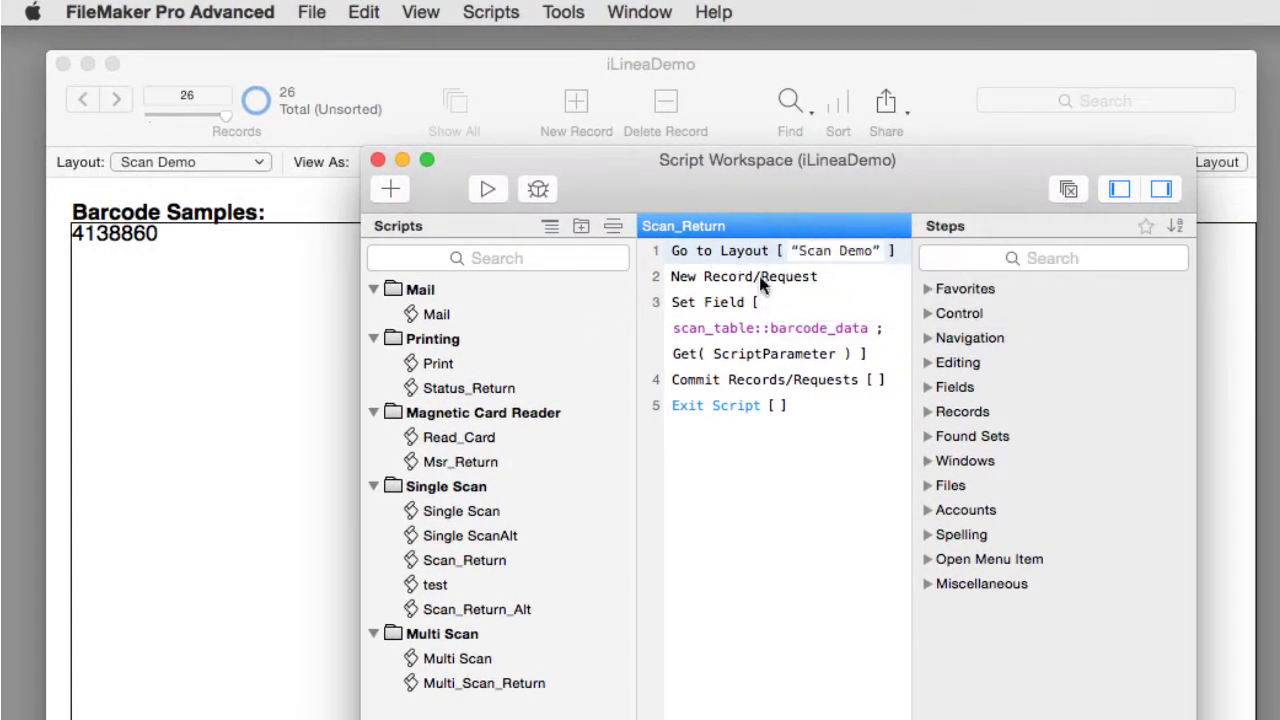
pyautogui.click(759, 276)
pyautogui.moveTo(763, 361)
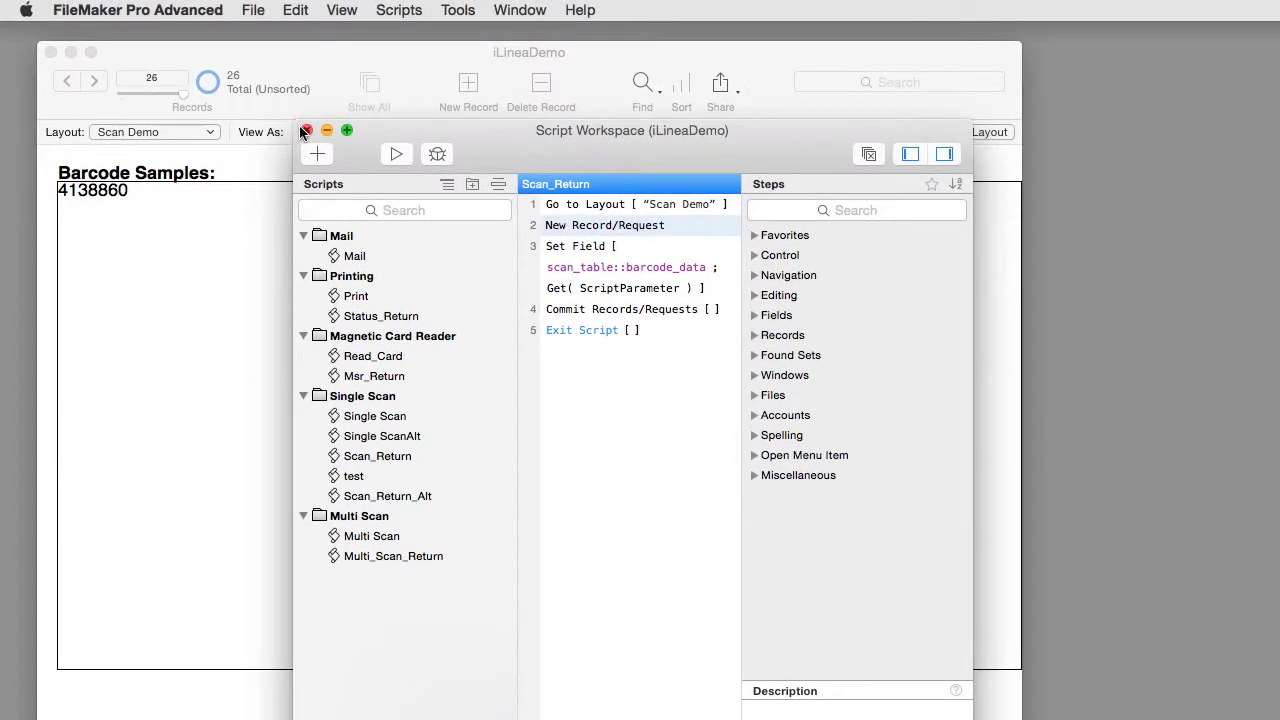
# - Close the Script Workspace and open the Invoices module from the Home database
pyautogui.click(304, 130)
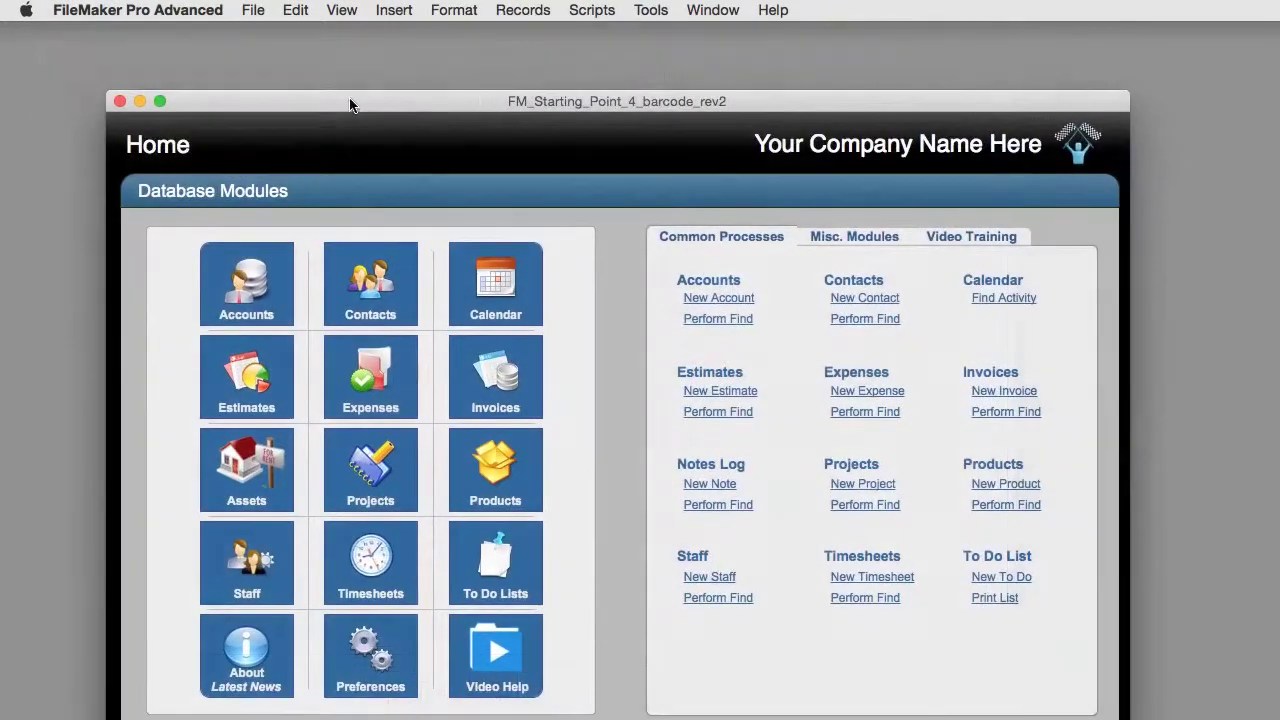
pyautogui.moveTo(350, 104); pyautogui.dragTo(311, 69)
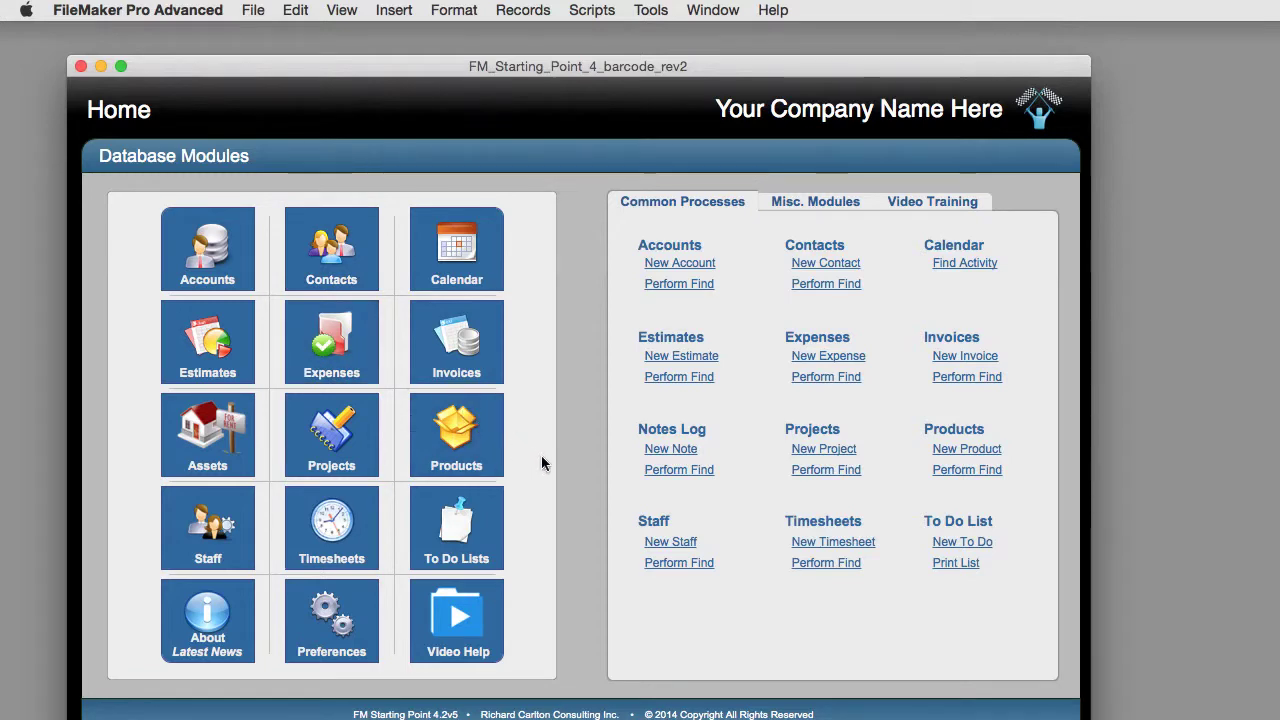
pyautogui.click(459, 346)
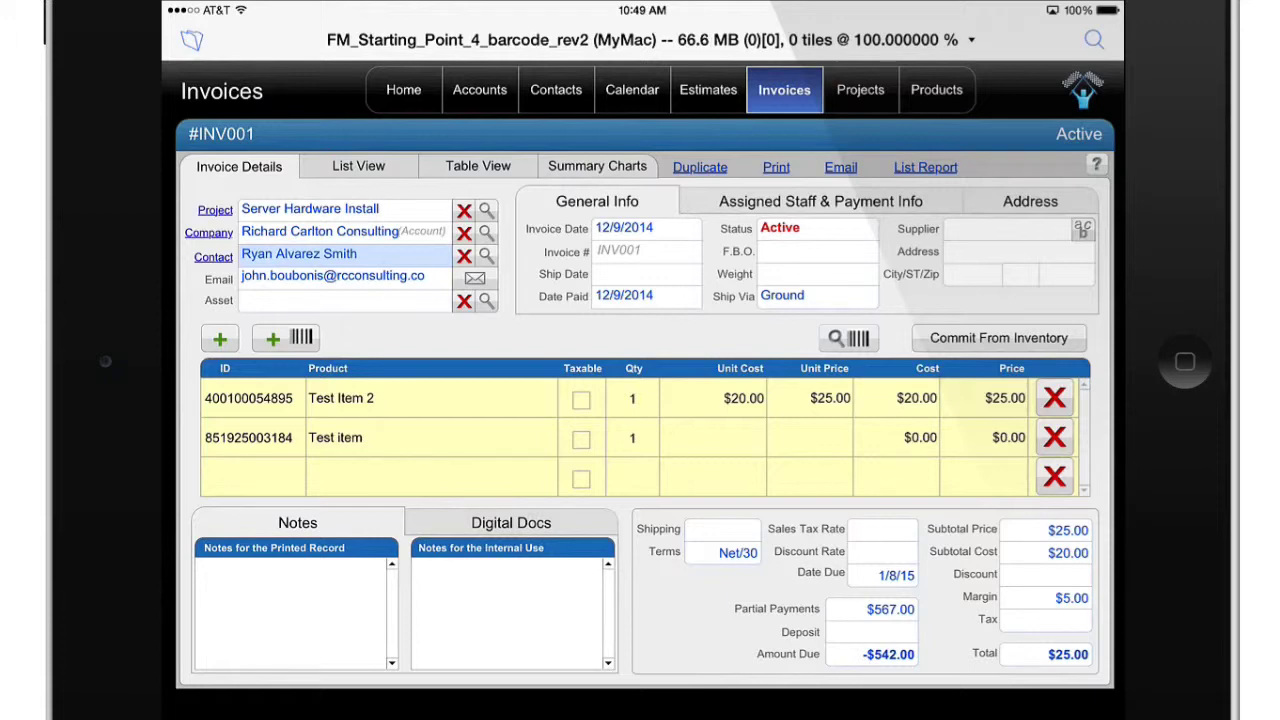
# - Open the iLineaDemo file from FileMaker Go's Launch Center
pyautogui.click(192, 39)
pyautogui.click(279, 156)
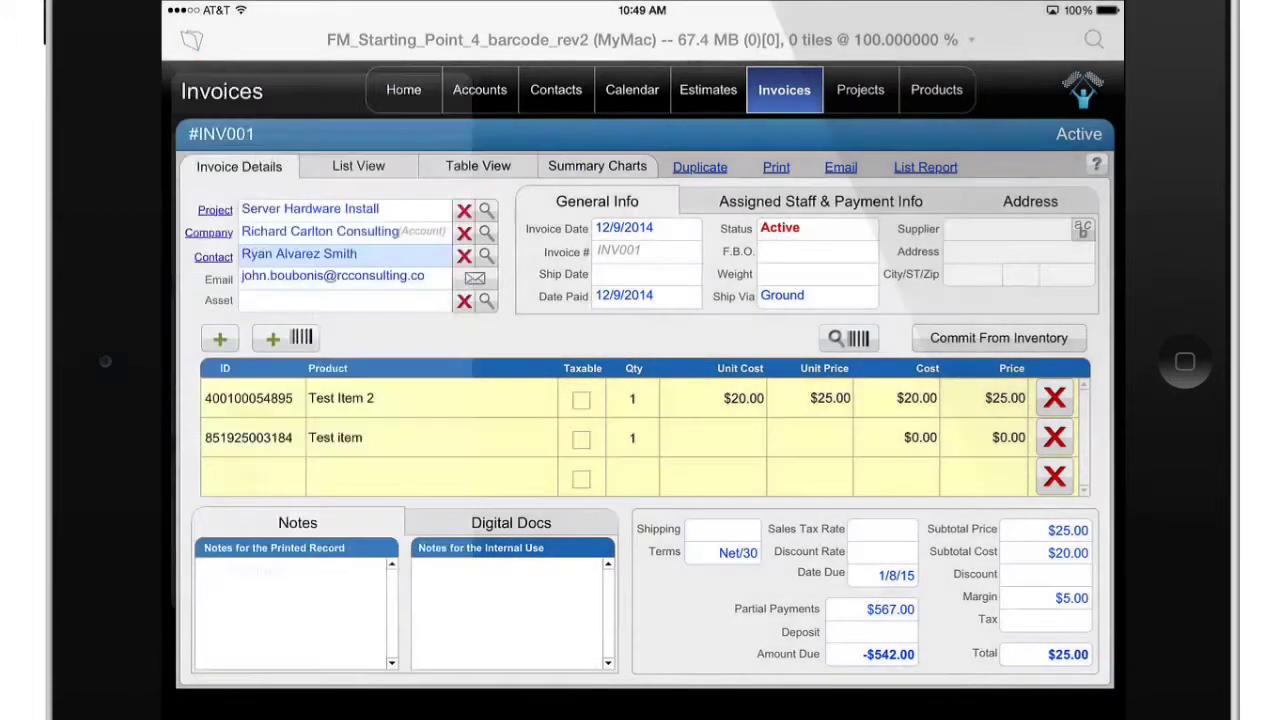
pyautogui.click(470, 140)
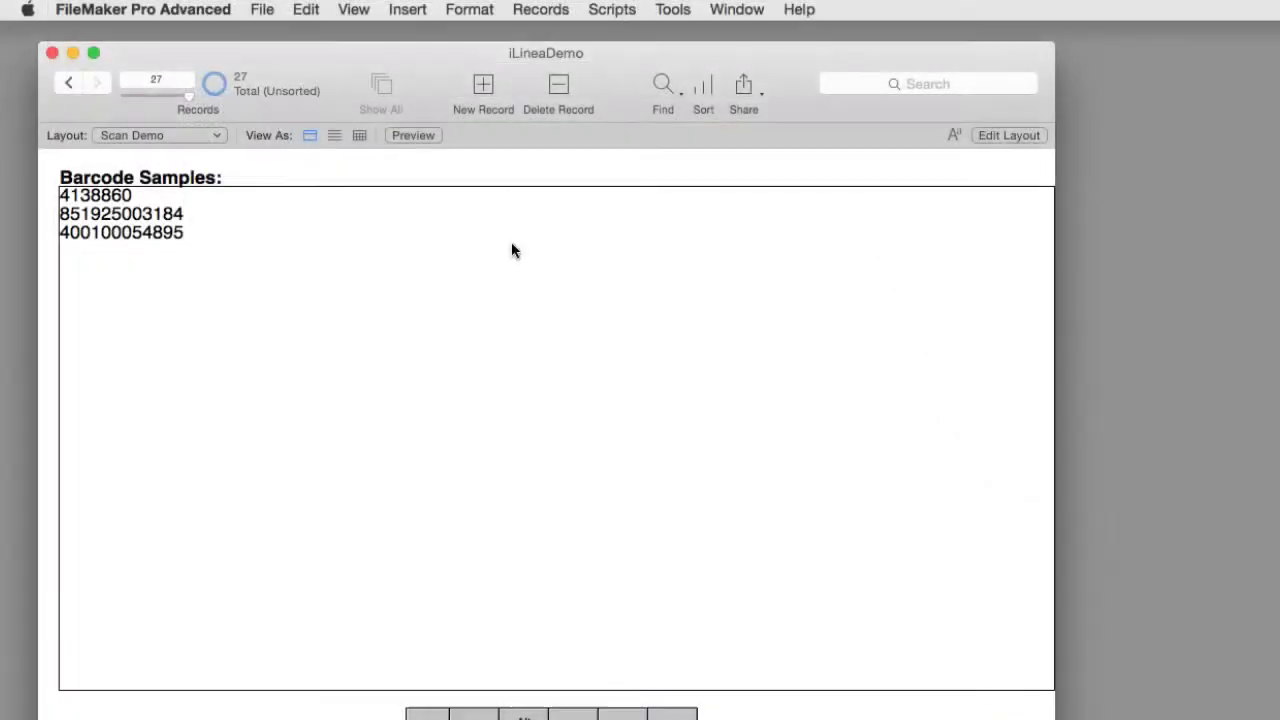
# - Show the Single Scan script's iLinea Open URL step in the Script Workspace, Steps pane hidden
pyautogui.press('super+1')
pyautogui.press('super+shift+s')
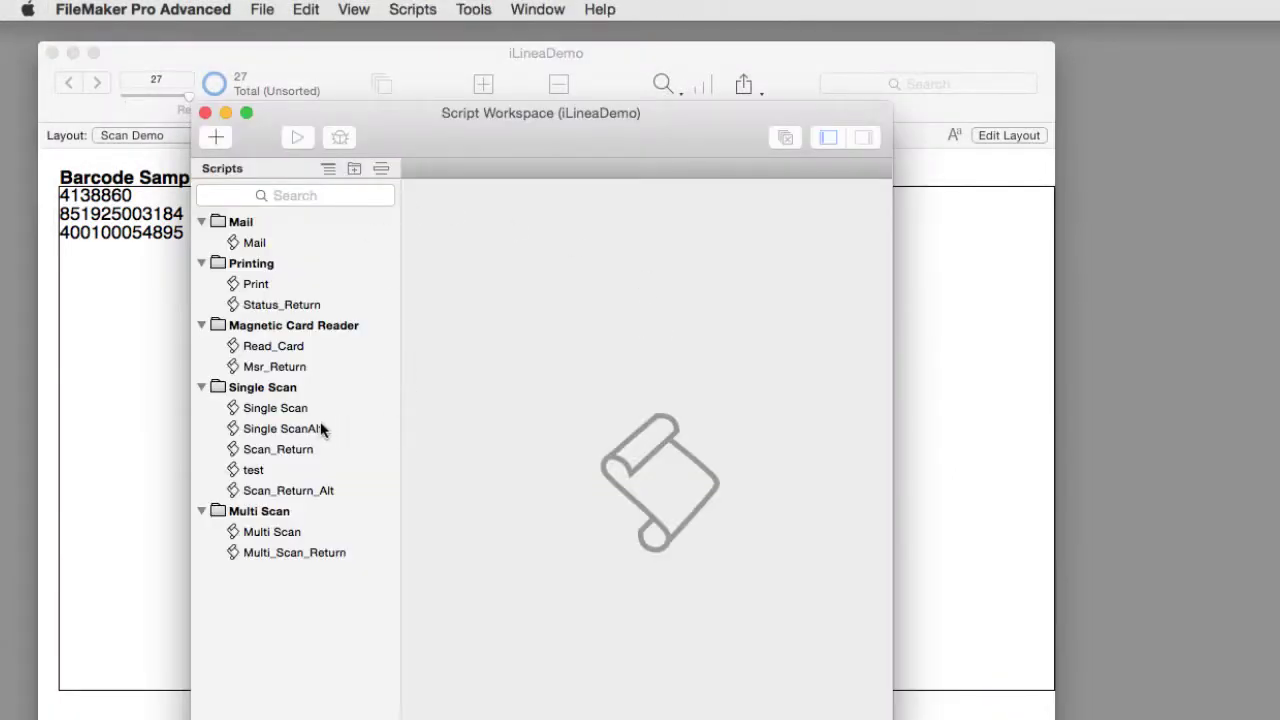
pyautogui.click(295, 408)
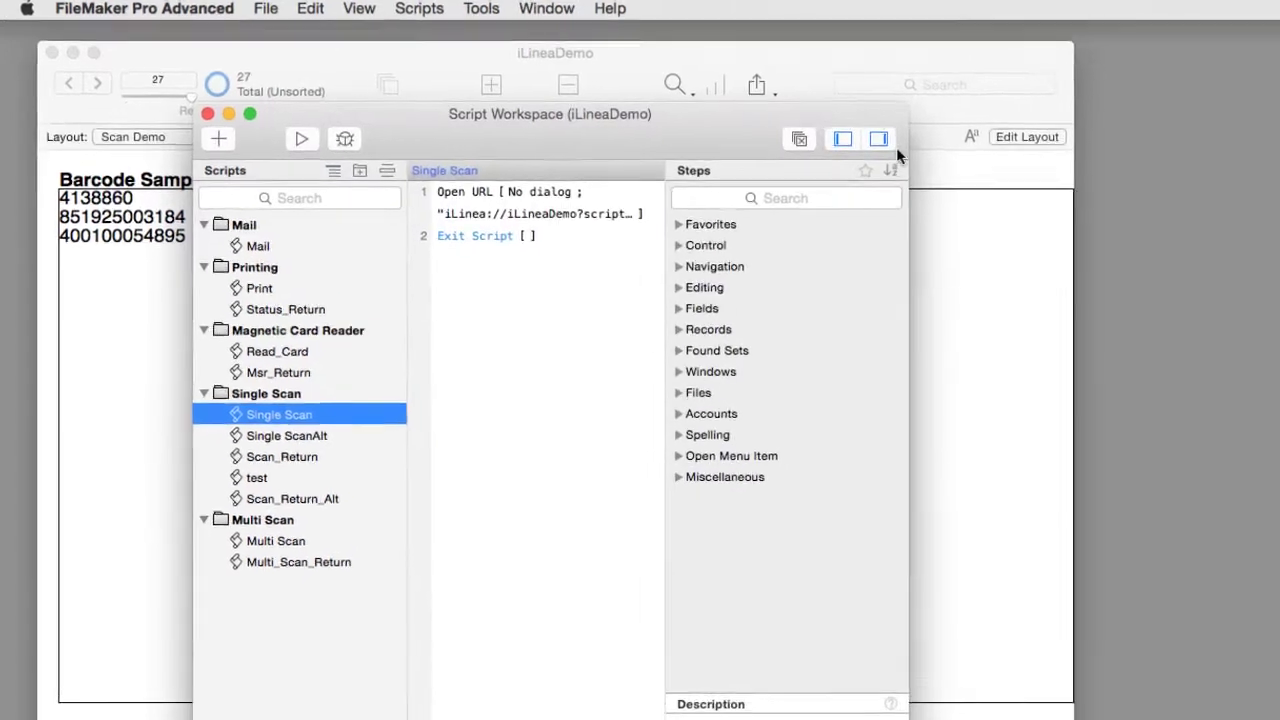
pyautogui.click(866, 139)
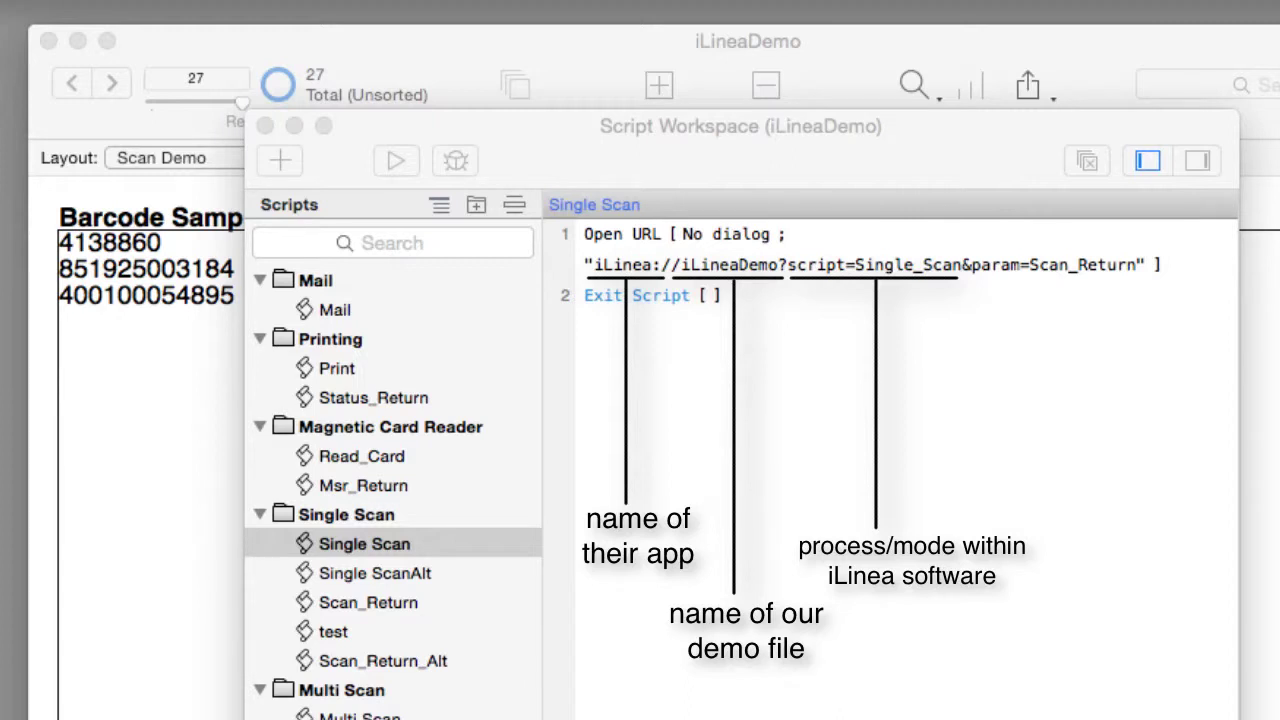
pyautogui.click(1005, 131)
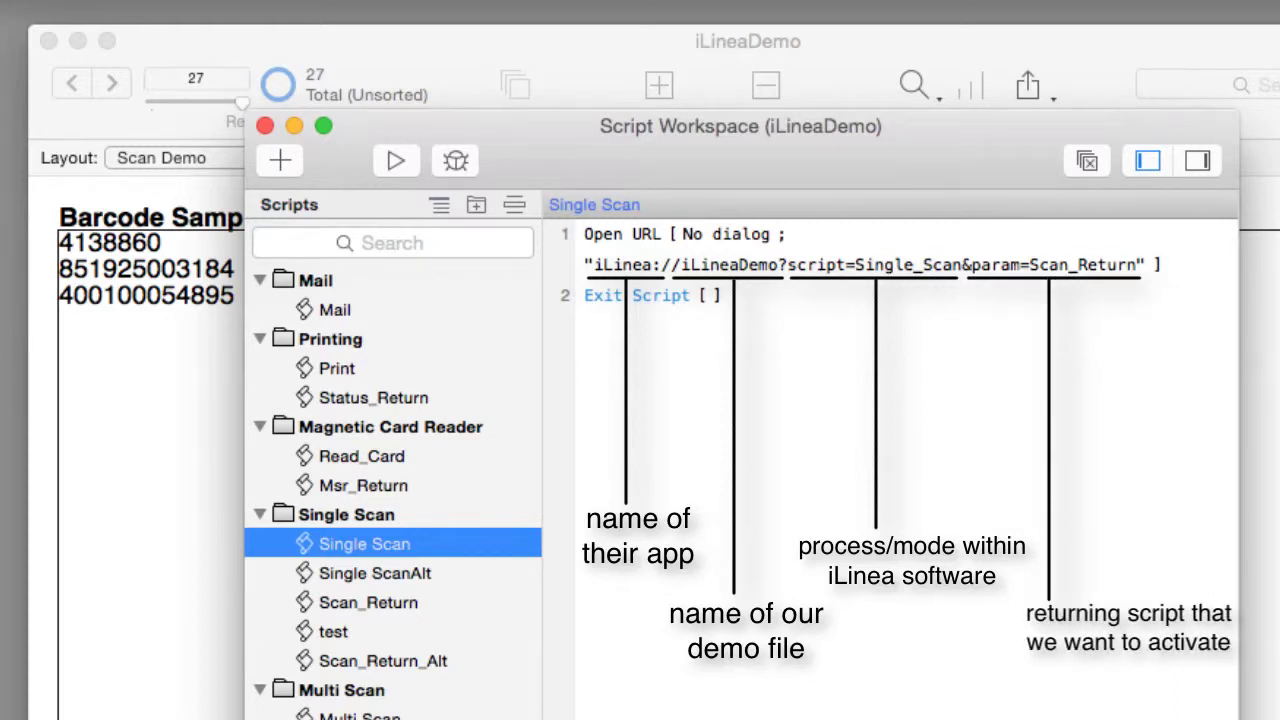
pyautogui.click(640, 203)
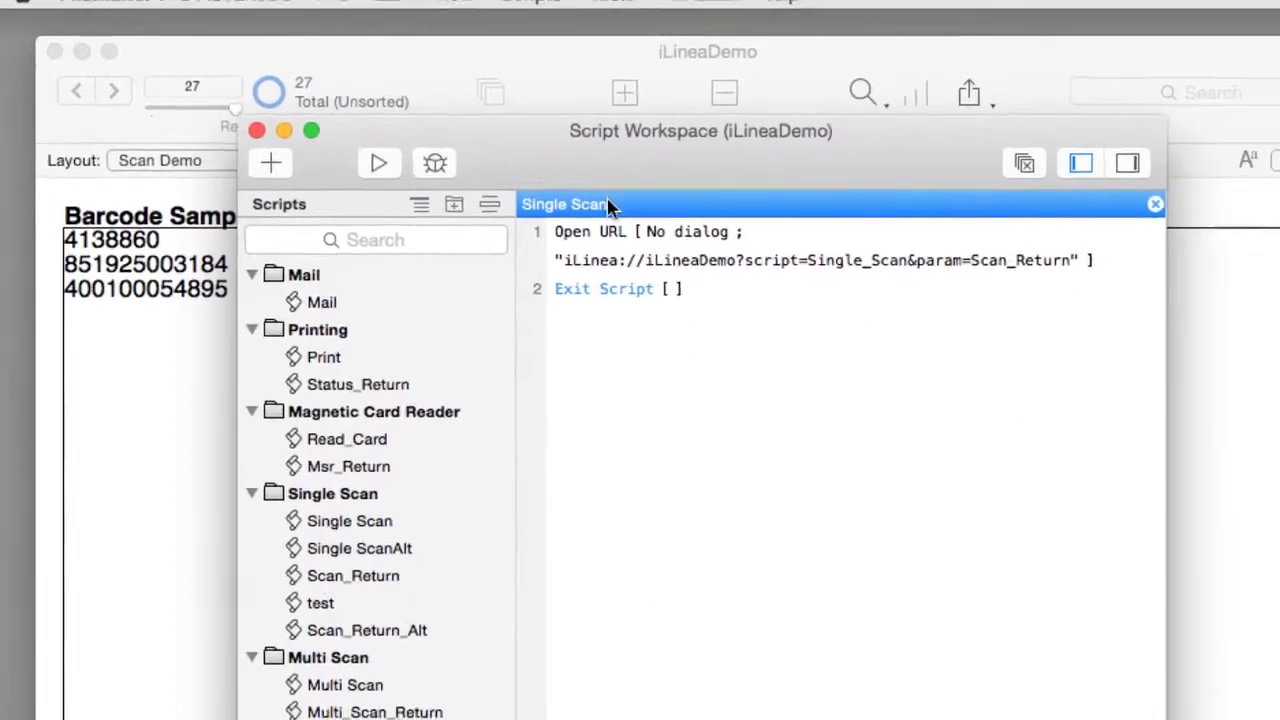
# - Close the Single Scan tab and display the Scan_Return script's five steps
pyautogui.press('super+w')
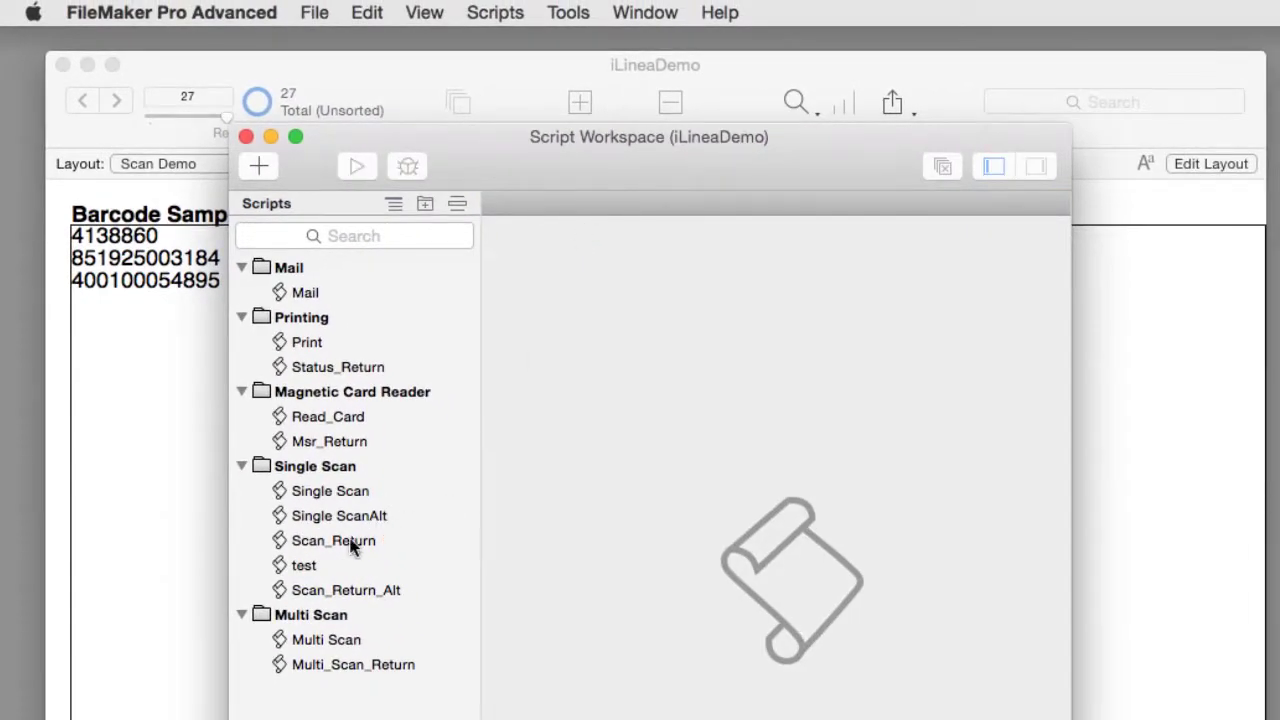
pyautogui.click(350, 541)
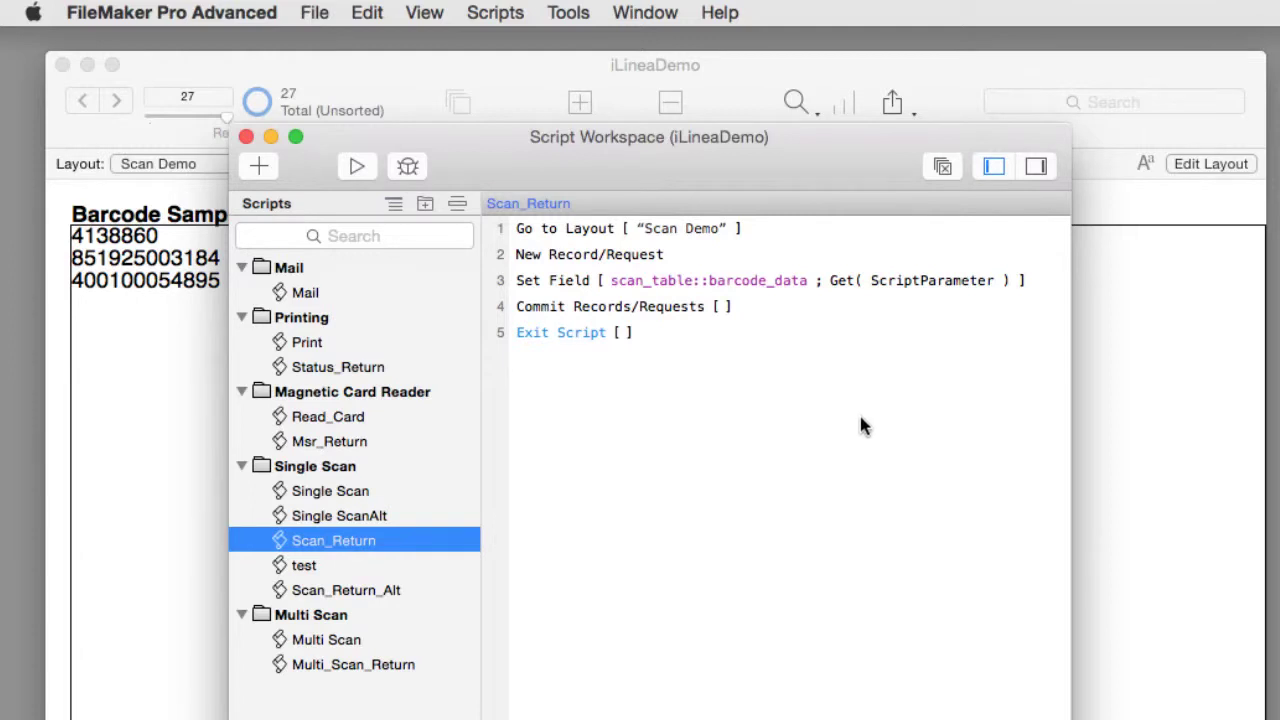
pyautogui.moveTo(930, 305)
pyautogui.press('super+alt+2')
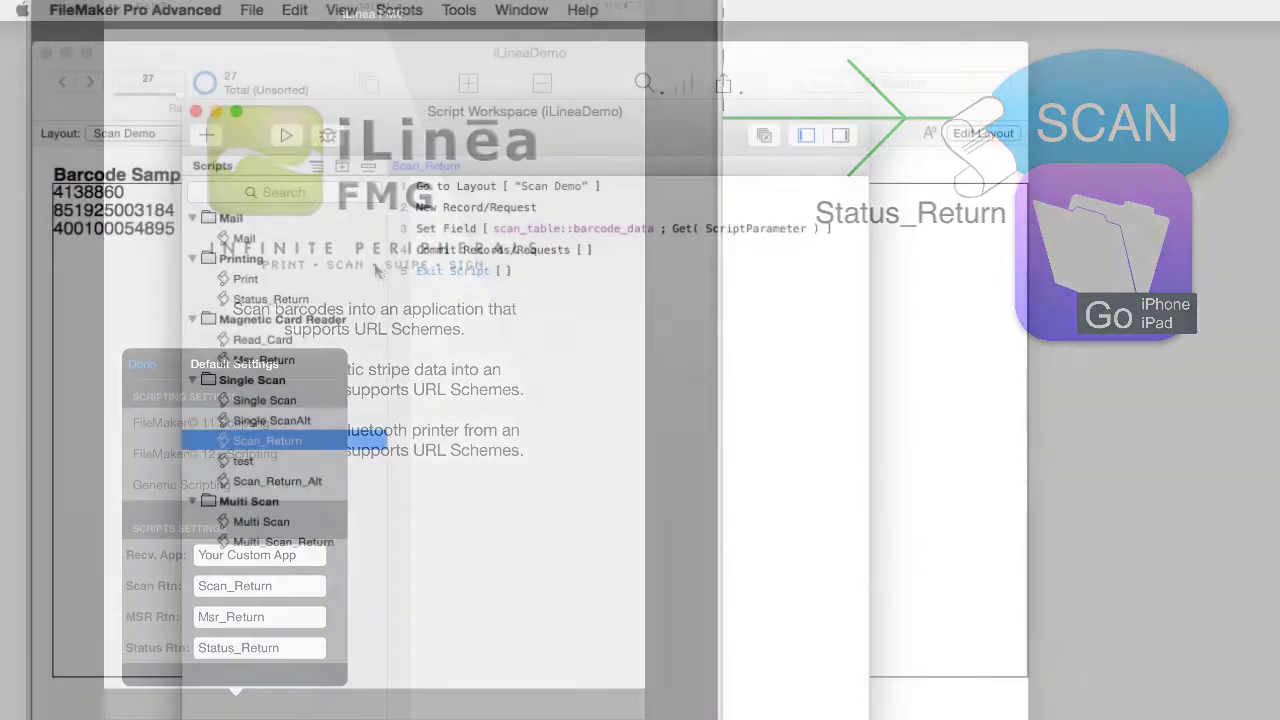
# - Display the Status_Return script's steps in the Script Workspace
pyautogui.click(312, 299)
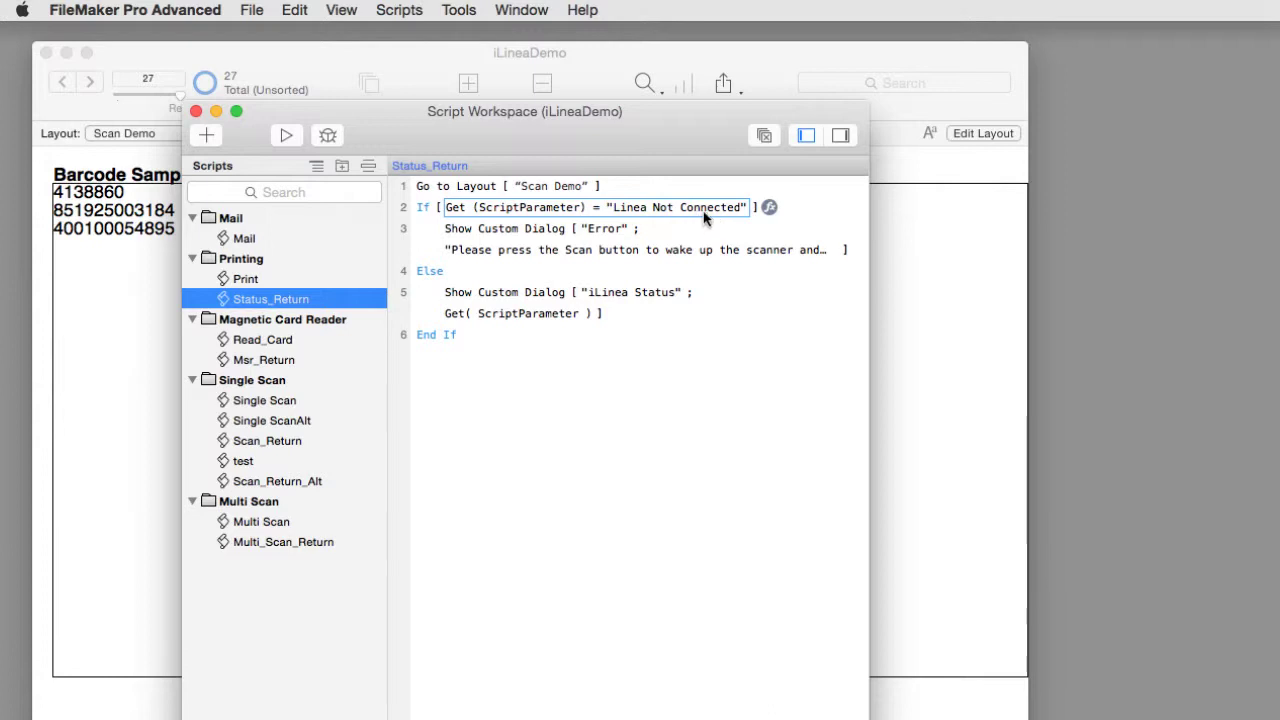
# - Inspect Status_Return's error and iLinea Status dialog steps, widening the window to read them fully
pyautogui.click(643, 248)
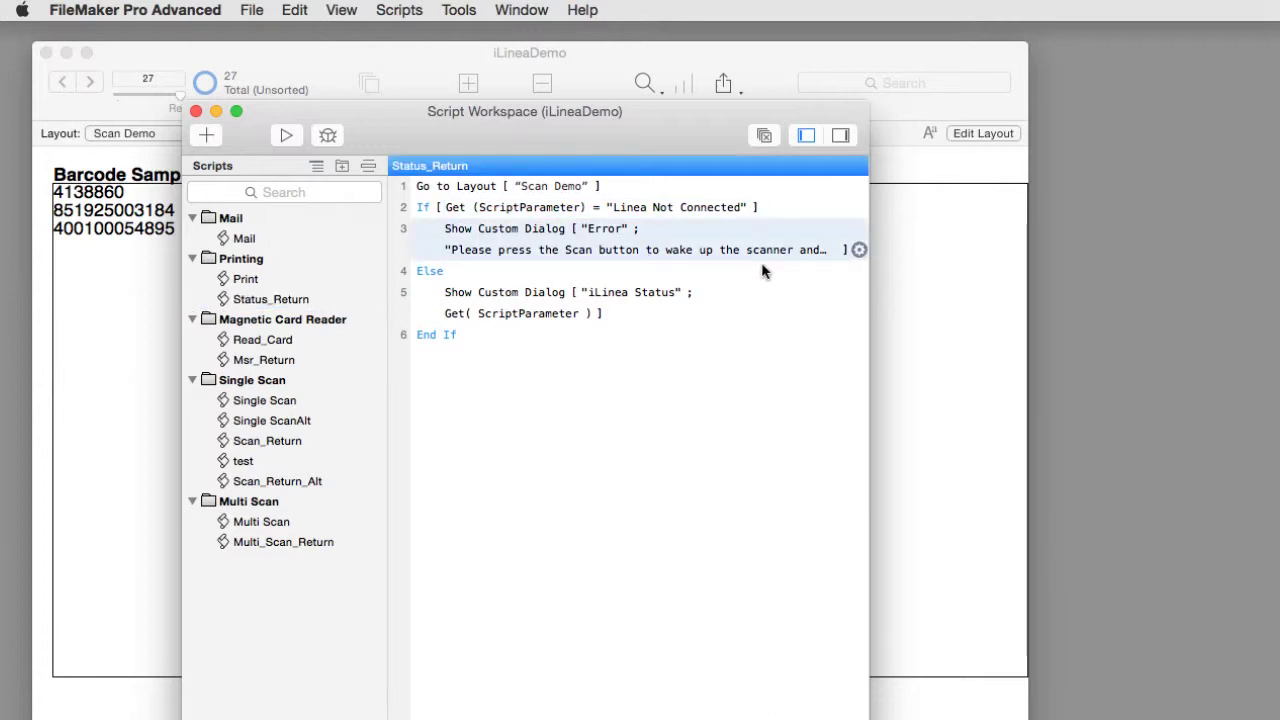
pyautogui.moveTo(869, 275); pyautogui.dragTo(953, 274)
pyautogui.click(790, 302)
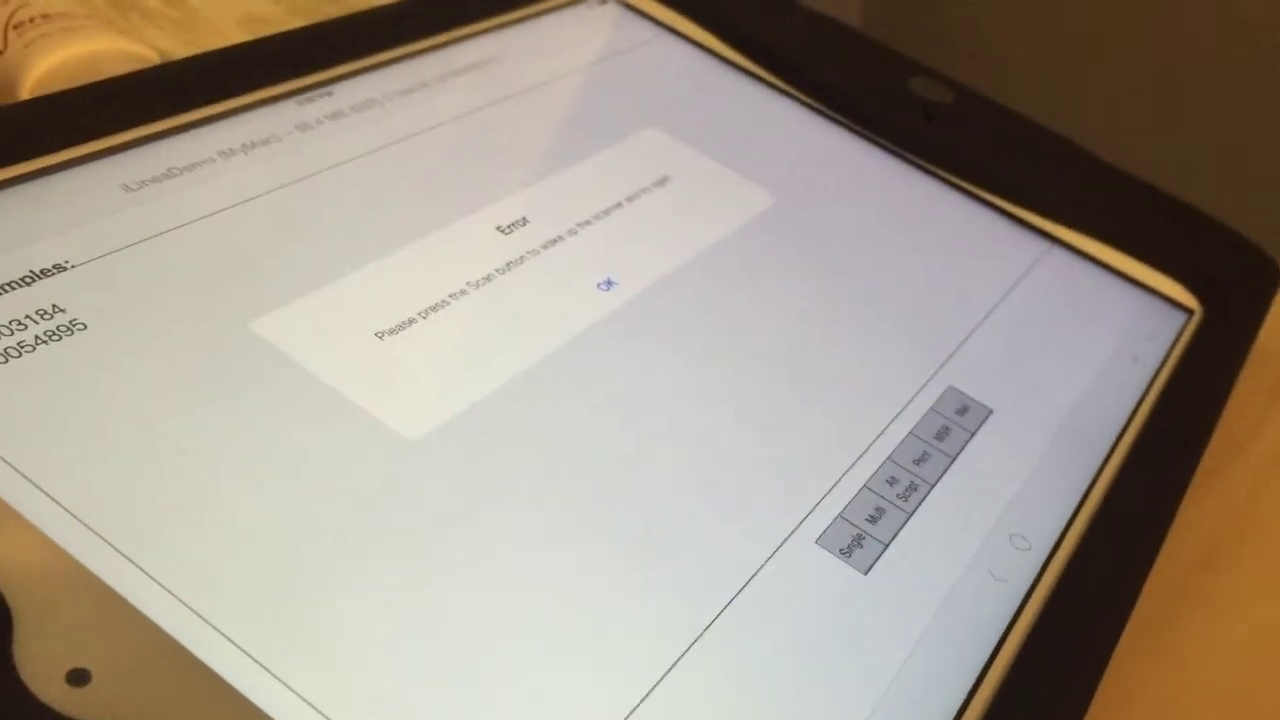
# - Dismiss the scanner Error dialog with OK on the iPad
pyautogui.click(609, 284)
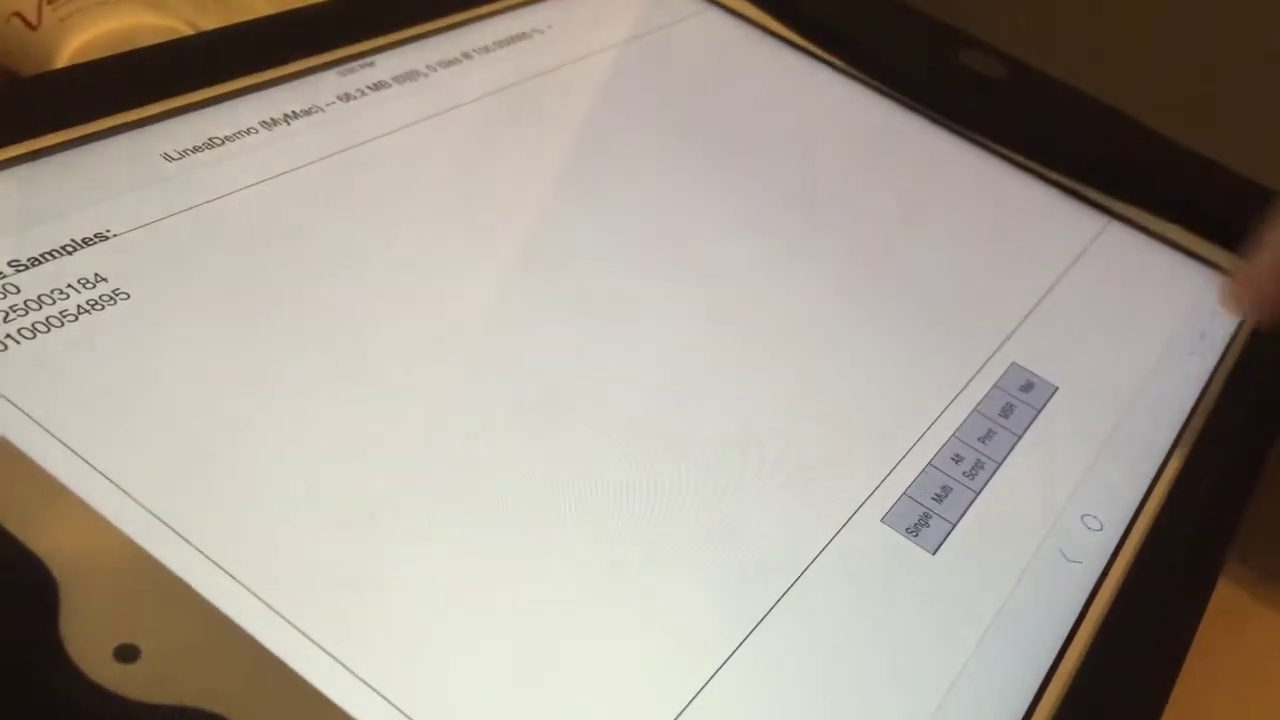